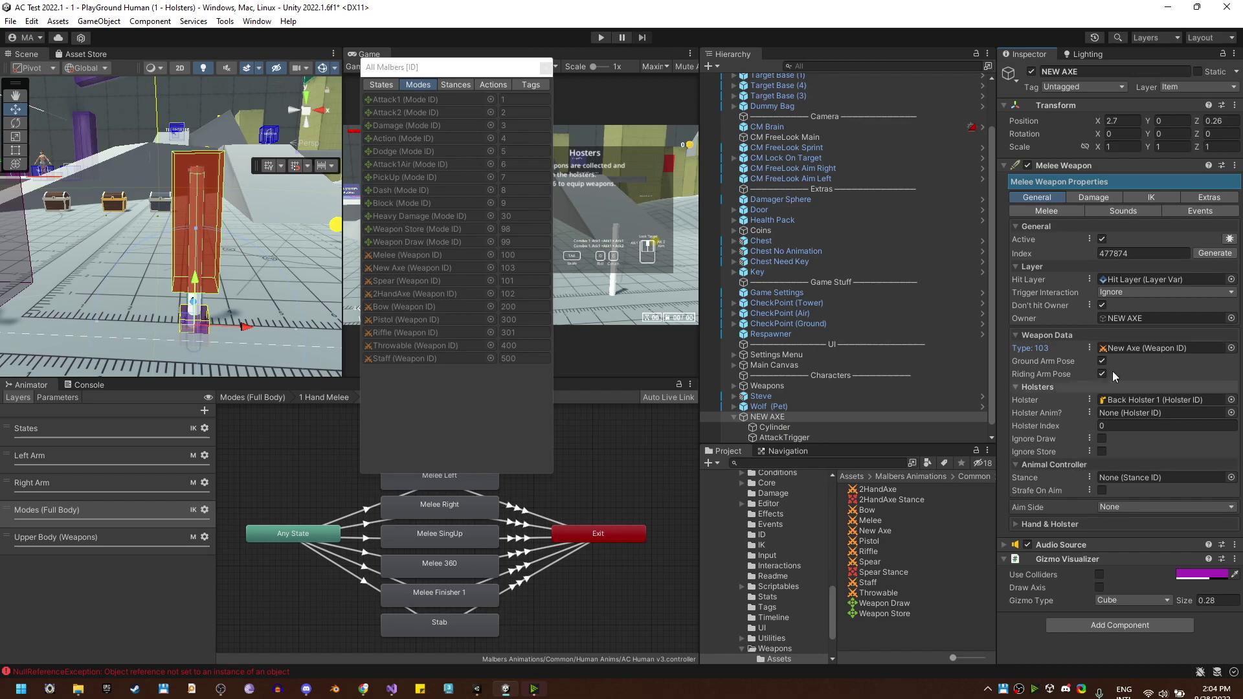
- Check the NEW AXE weapon's Damage tab minimum and maximum health change values
left_click(1094, 197)
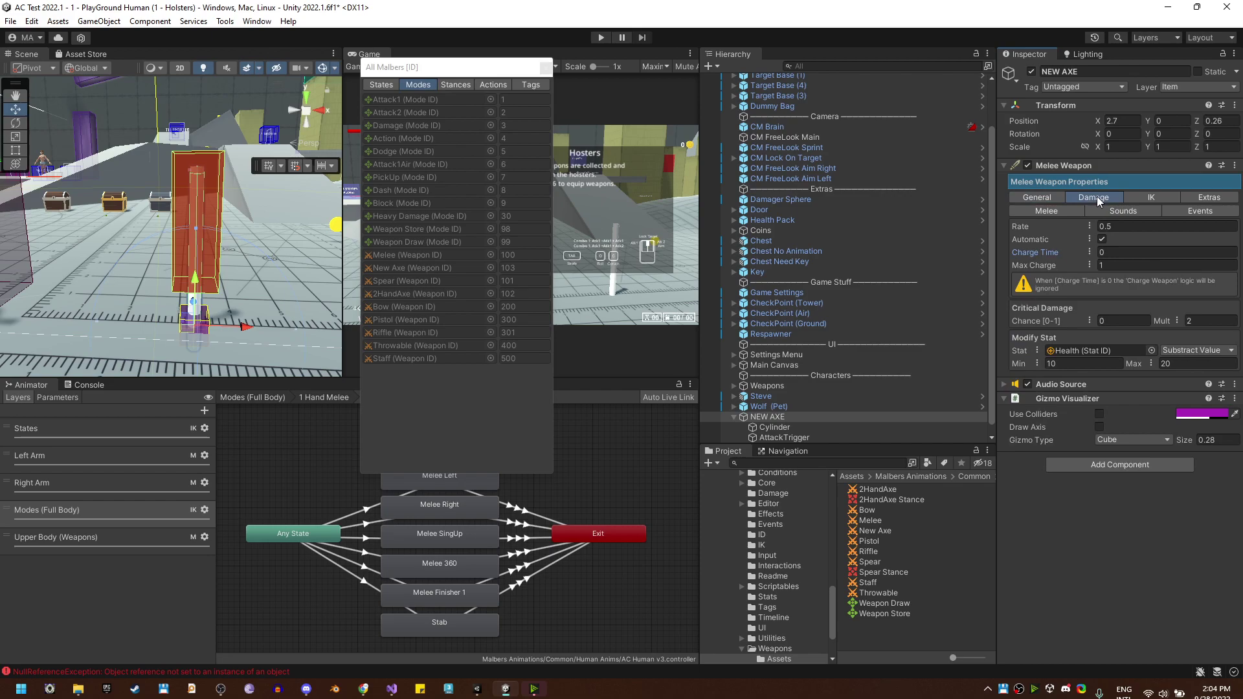
left_click(1049, 363)
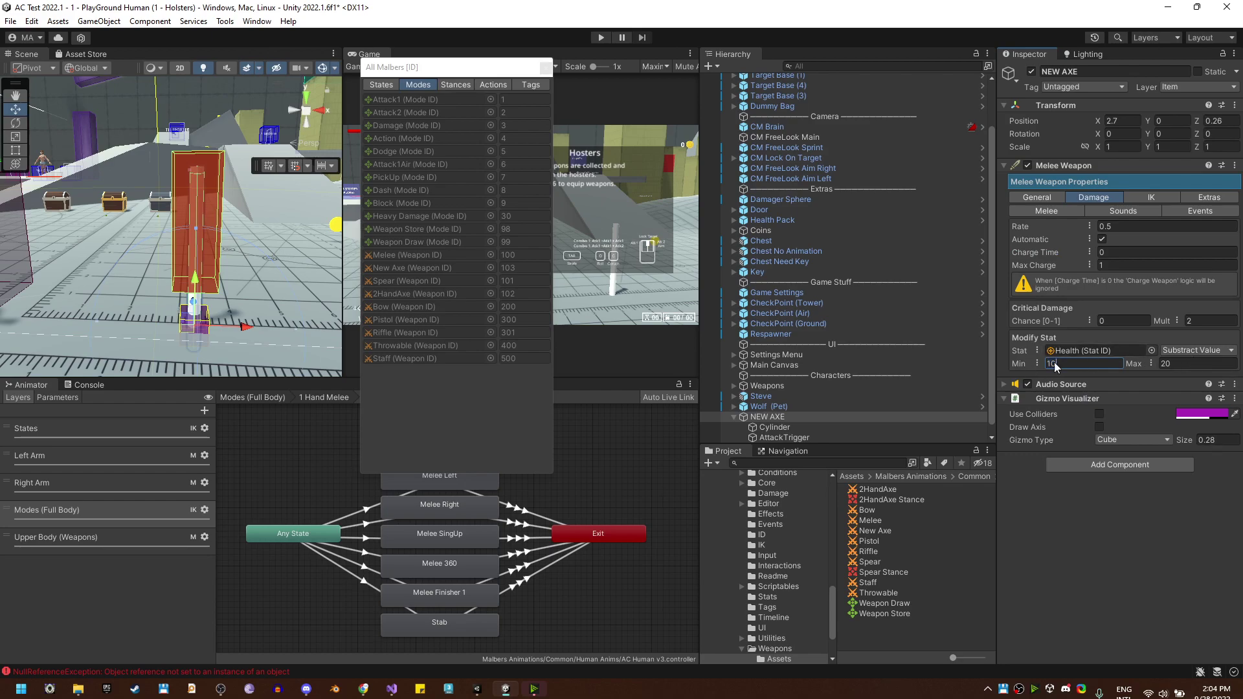
key("Tab")
left_click(1094, 366)
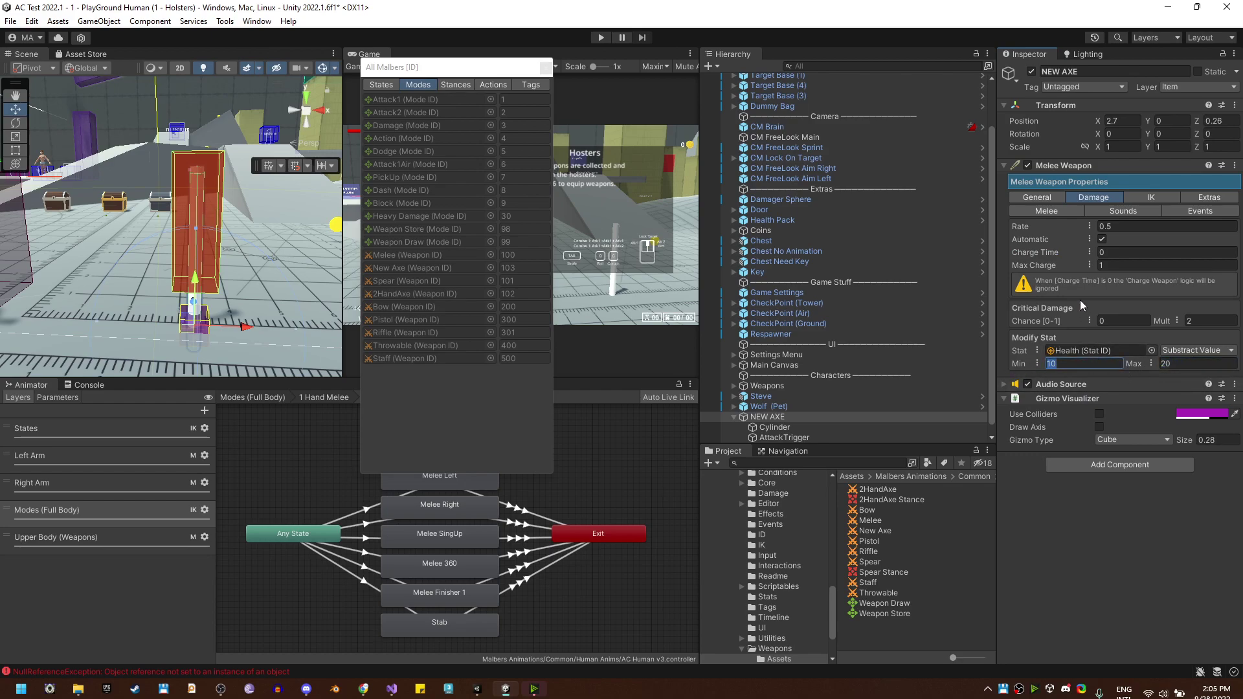
- Open the Melee settings, expand the empty Ground Attack Abilities list, and close the All Malbers ID popup
left_click(1042, 211)
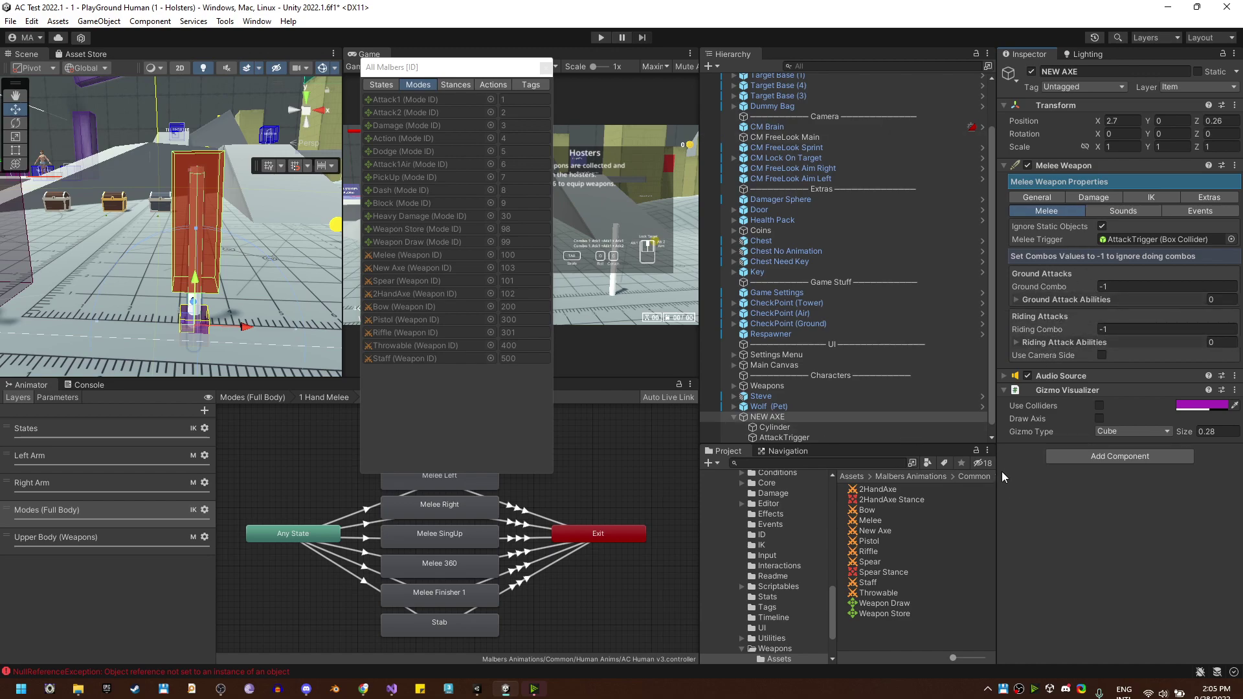
left_click(1018, 300)
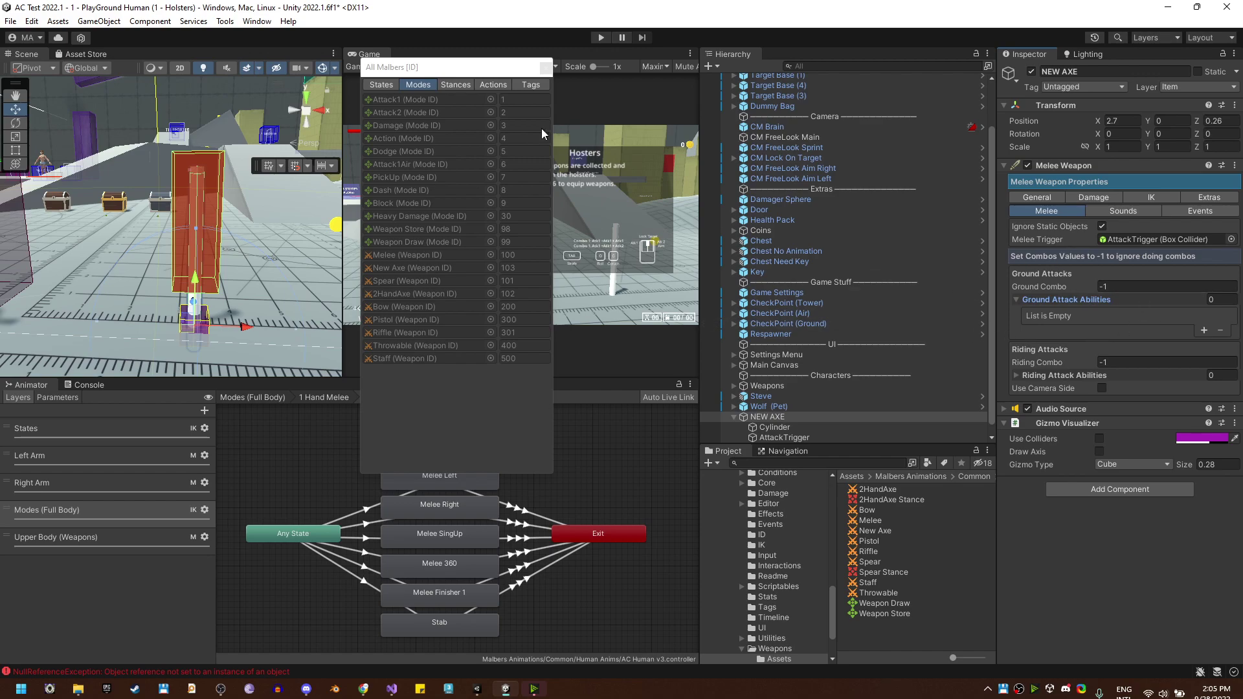
left_click(552, 89)
scroll(832, 581, "up", 10)
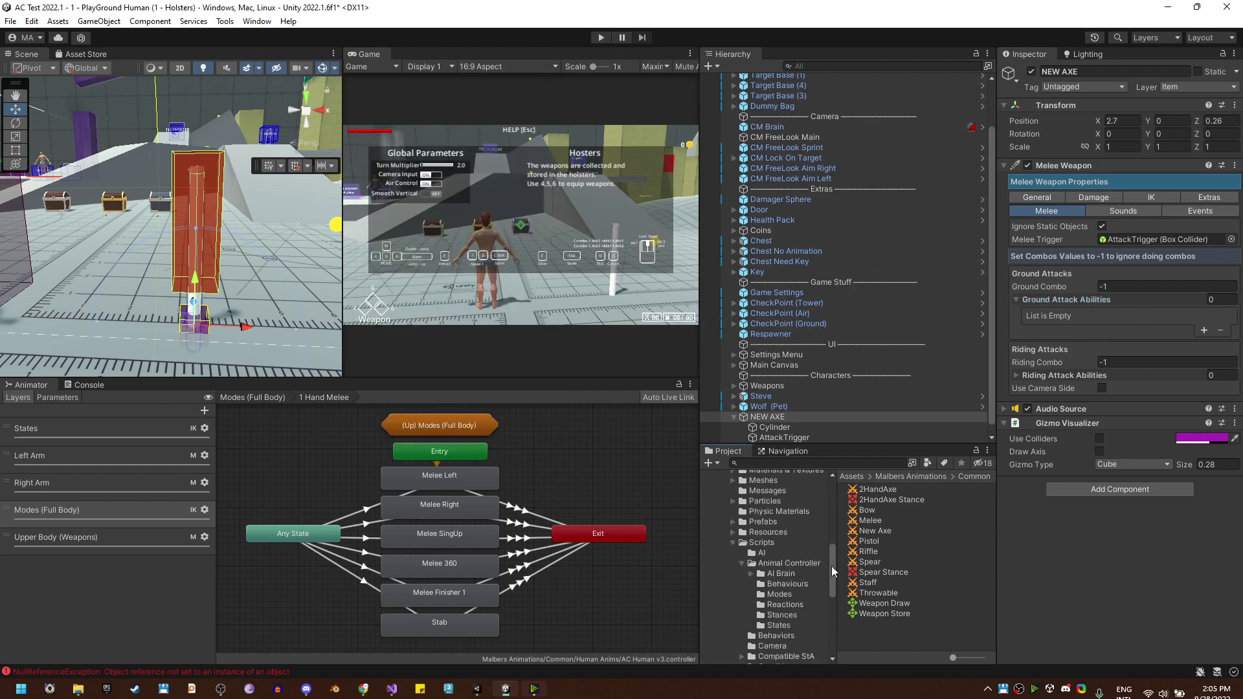
- Browse the Malbers project folders and console errors, then return to the Modes (Full Body) layer graph
left_click(743, 586)
left_click(724, 583)
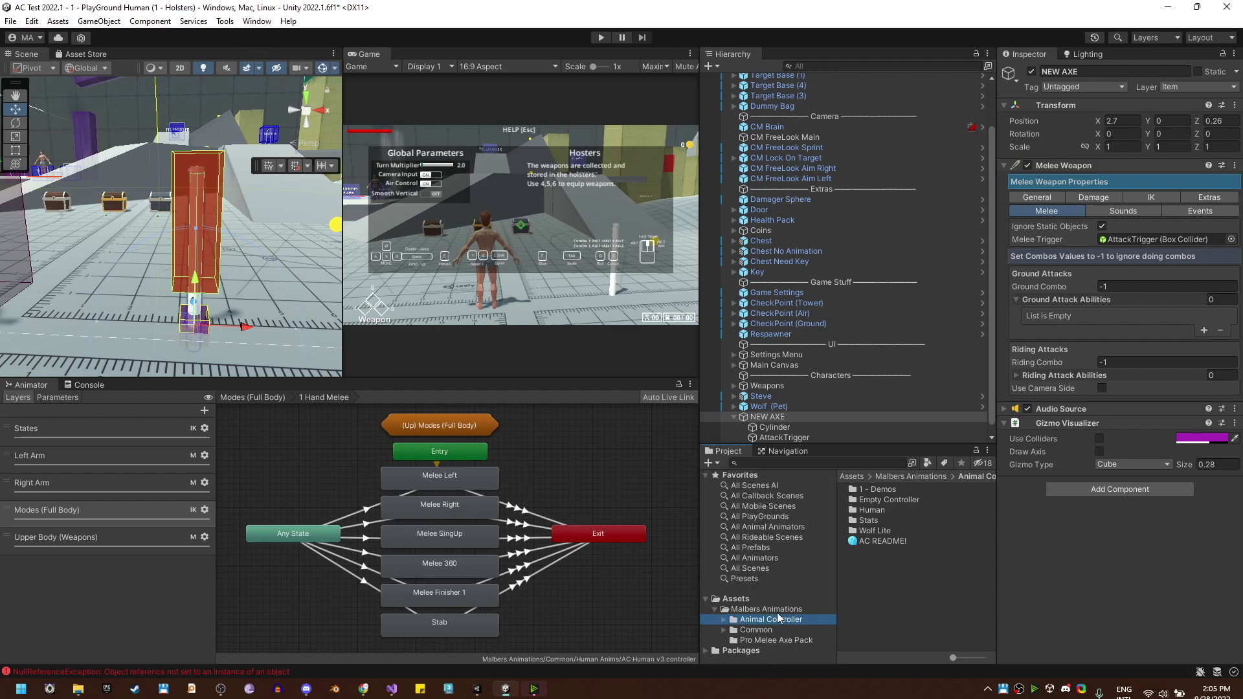
left_click(770, 609)
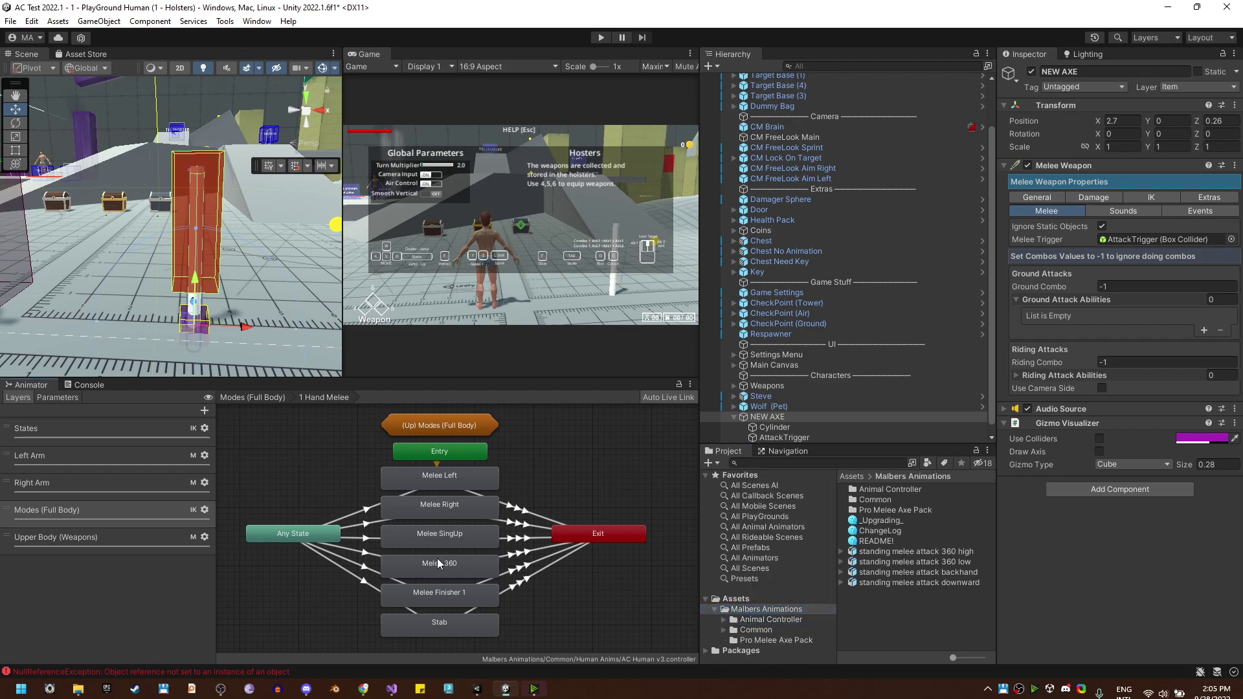
middle_click_drag(437, 558, 451, 527)
left_click(186, 673)
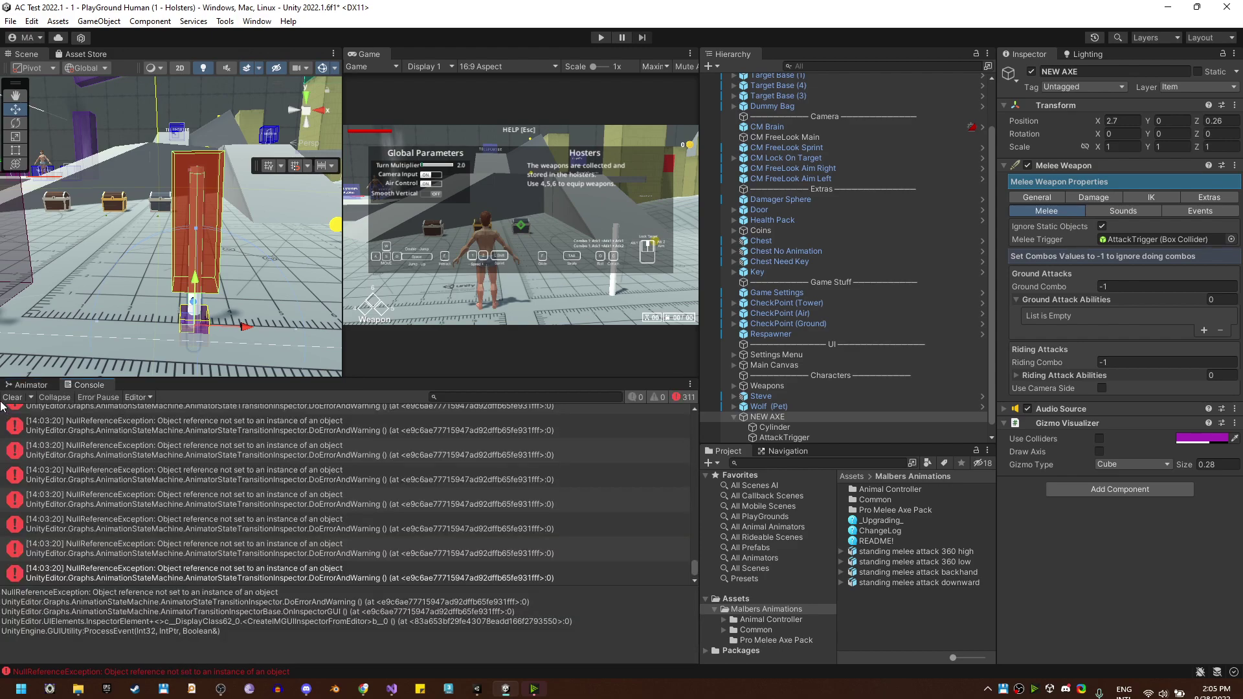
left_click(27, 385)
left_click(287, 426)
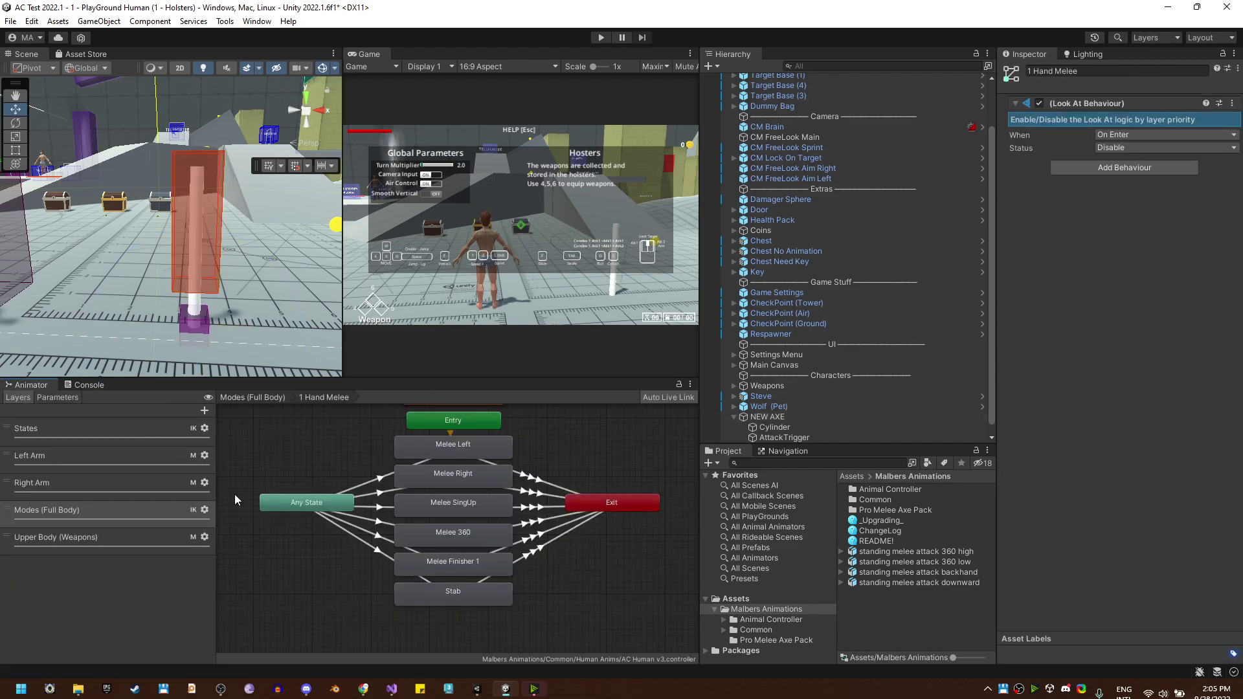
left_click(275, 399)
middle_click_drag(579, 528, 371, 492)
- Create a sub-state machine beside the others, name it 'New Axe', and open it
right_click(535, 464)
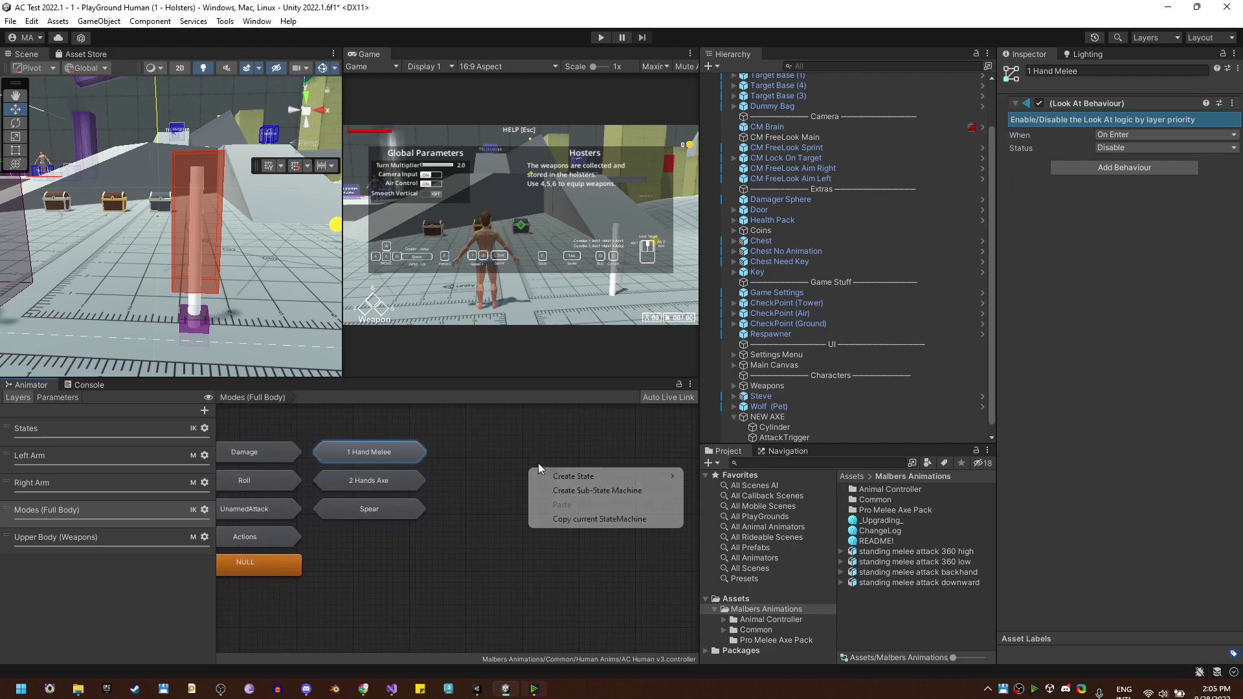
left_click(601, 494)
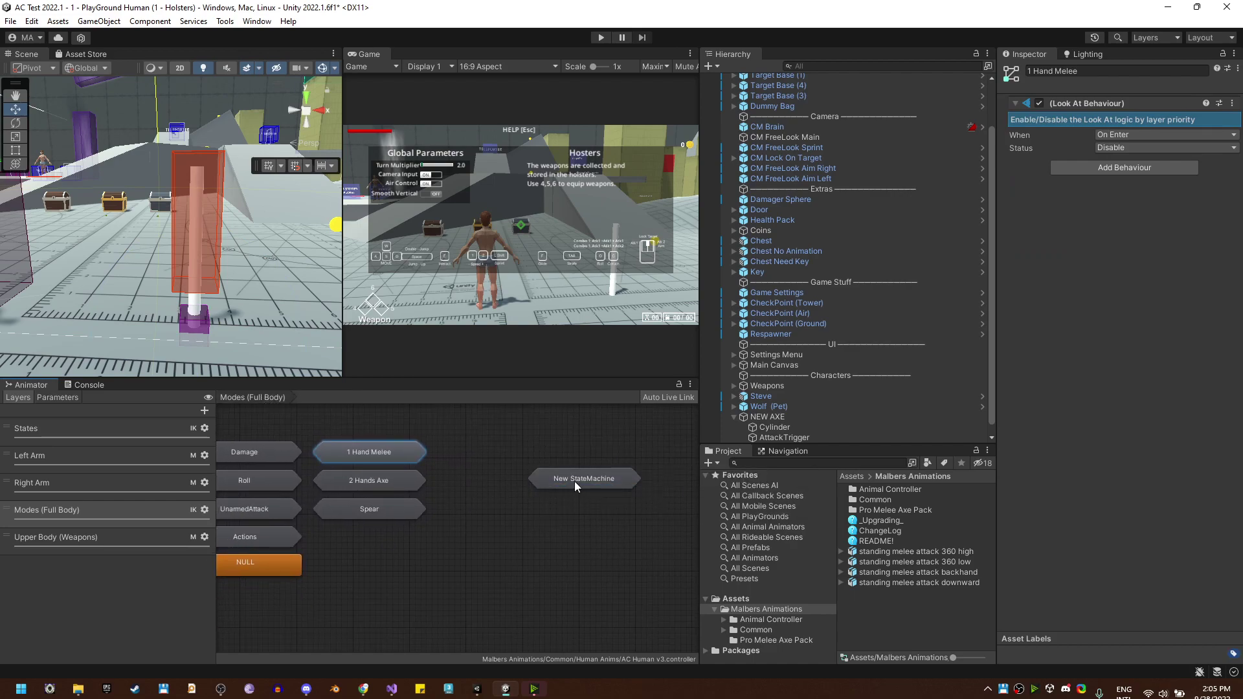
left_click_drag(567, 480, 509, 455)
left_click(1068, 70)
type("New Axe")
key("Return")
double_click(485, 452)
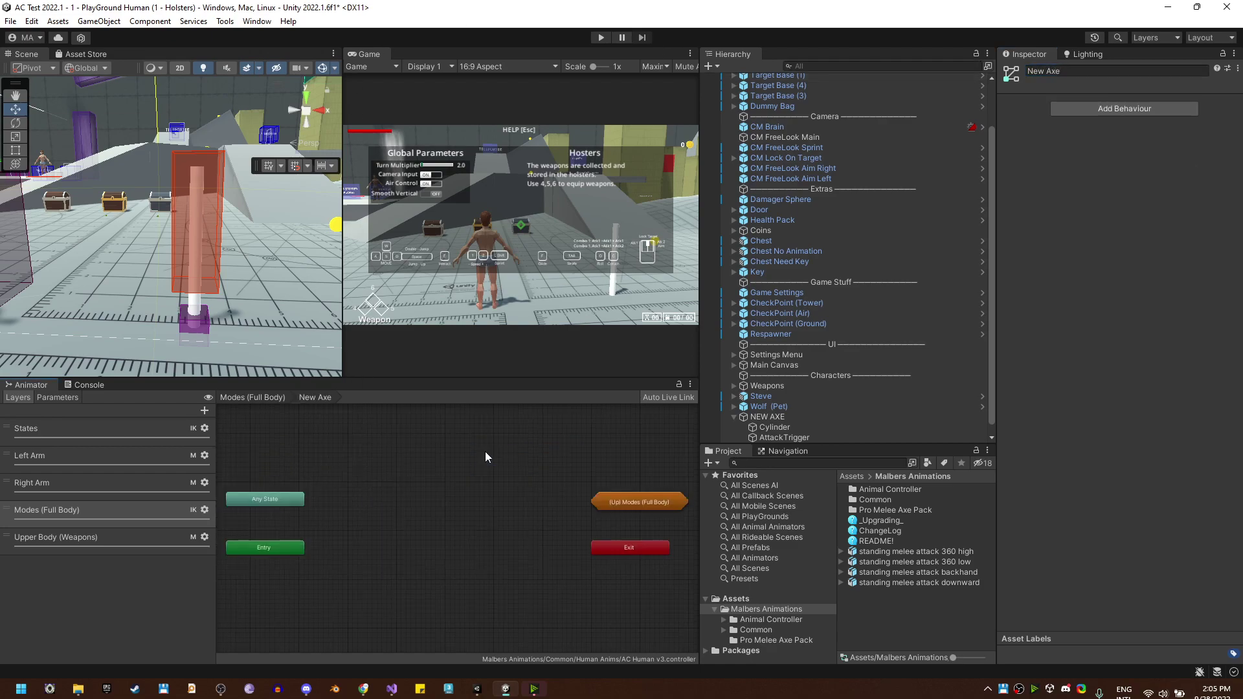
- Drag the four attack animations (360 high, 360 low, backhand, downward) into New Axe and space them out
left_click(945, 553)
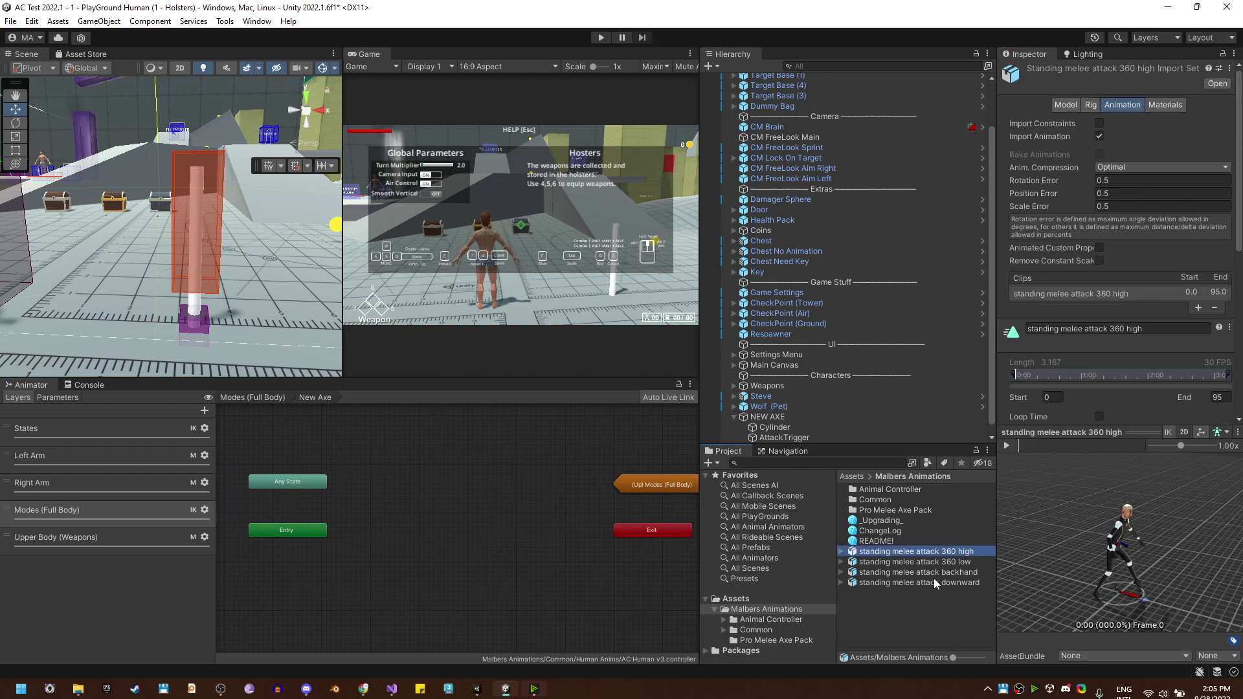
left_click(934, 580, "shift")
left_click_drag(889, 563, 557, 489)
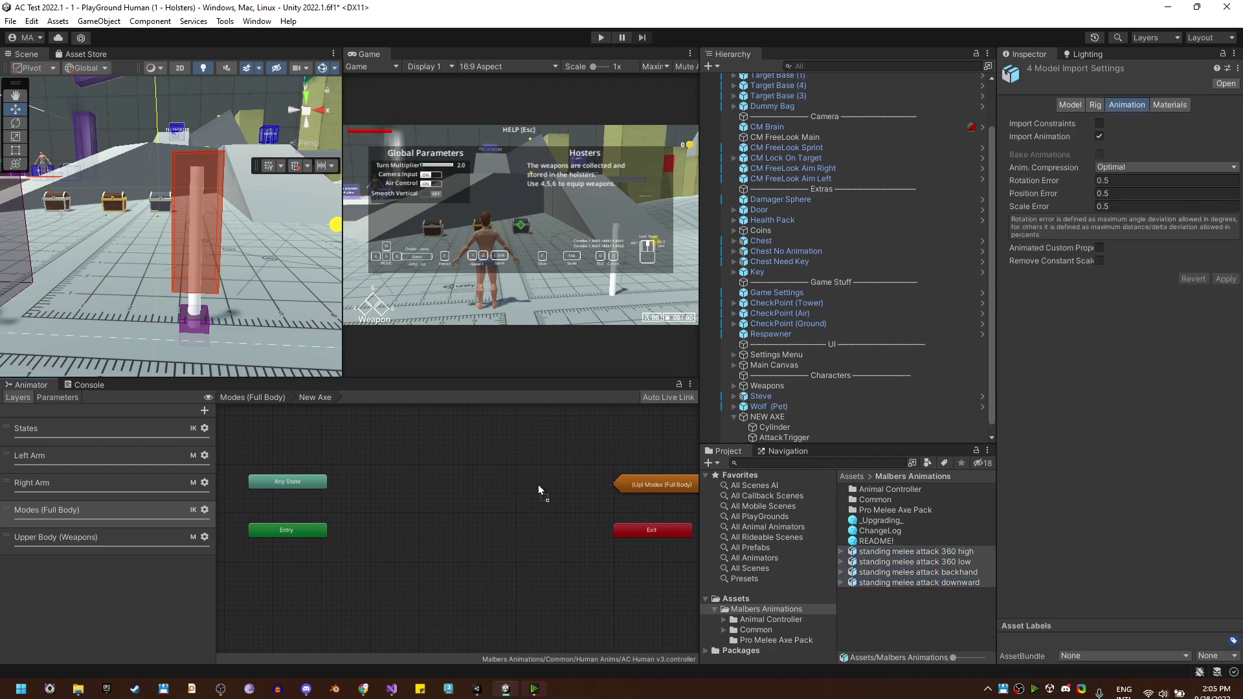
mouse_move(445, 487)
left_mouse_down()
mouse_move(498, 501)
mouse_move(491, 481)
mouse_move(447, 505)
left_mouse_up()
left_click_drag(537, 515, 503, 534)
left_click(500, 507)
left_click(496, 477)
left_click(562, 565)
left_click_drag(389, 418, 565, 605)
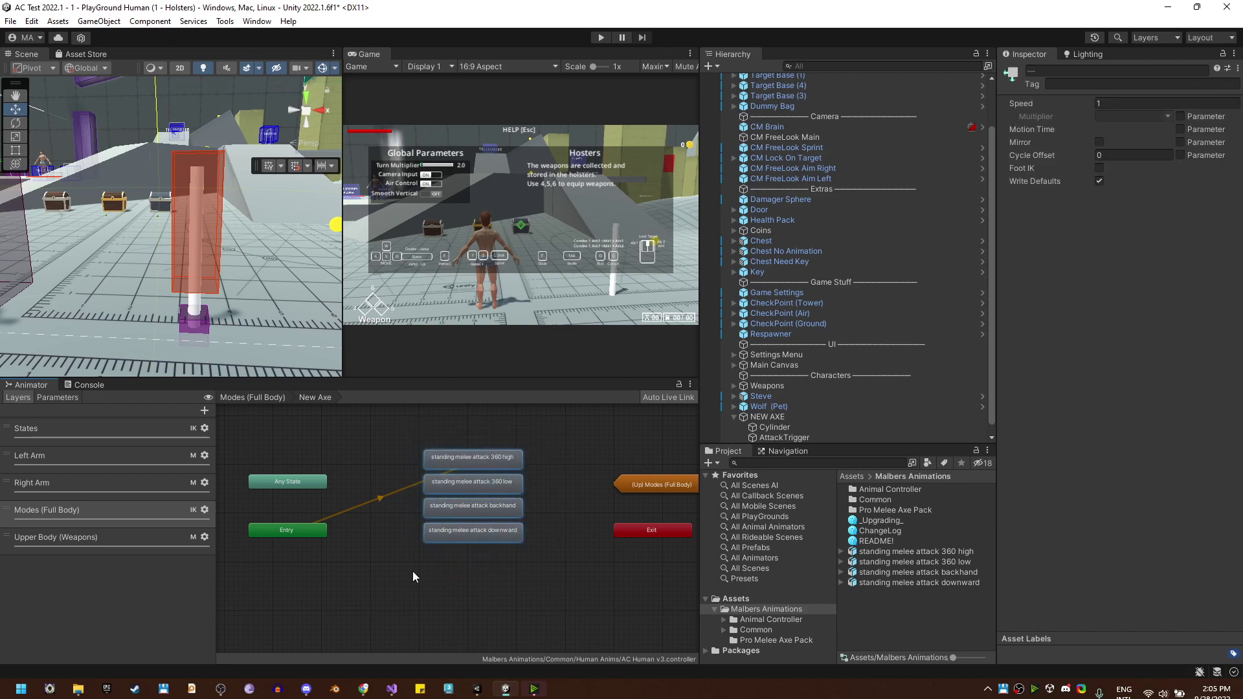
- Arrange the Entry, Any State, Exit and (Up) Modes nodes around the attack states
left_click_drag(302, 531, 487, 415)
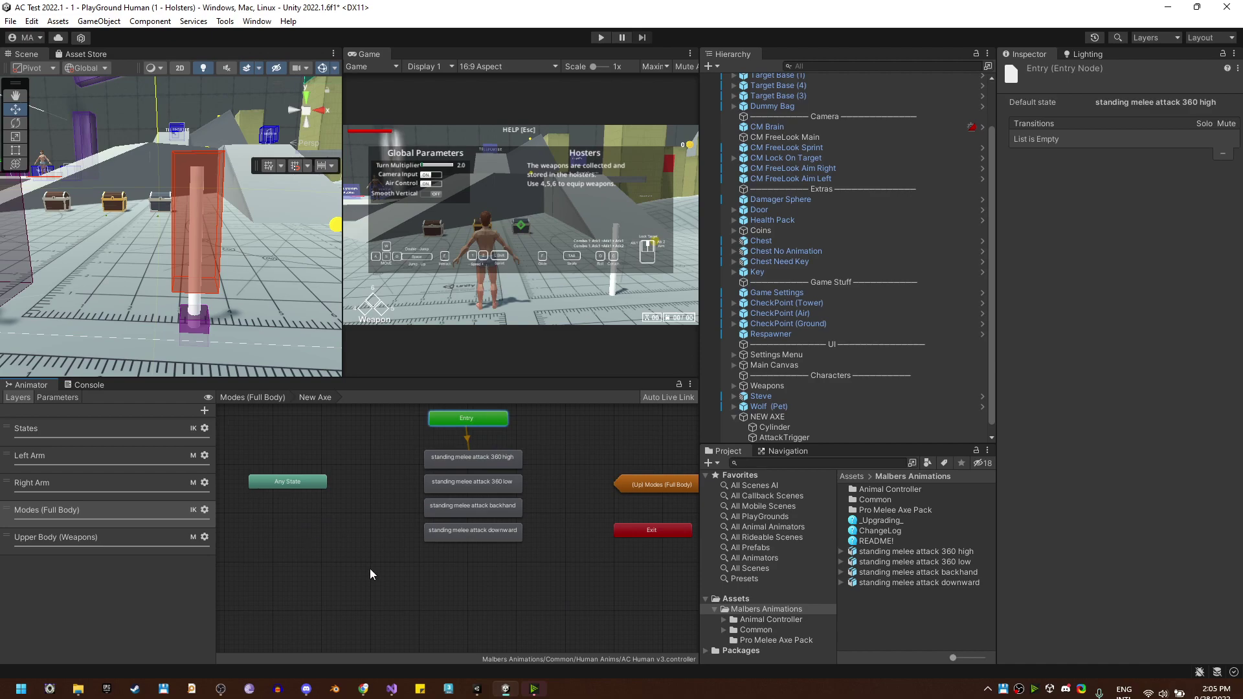
middle_click_drag(376, 554, 410, 558)
left_click(344, 487)
middle_click_drag(510, 522, 446, 526)
left_click_drag(624, 543, 621, 433)
left_click(626, 492)
left_click(296, 494)
left_click_drag(297, 494, 312, 503)
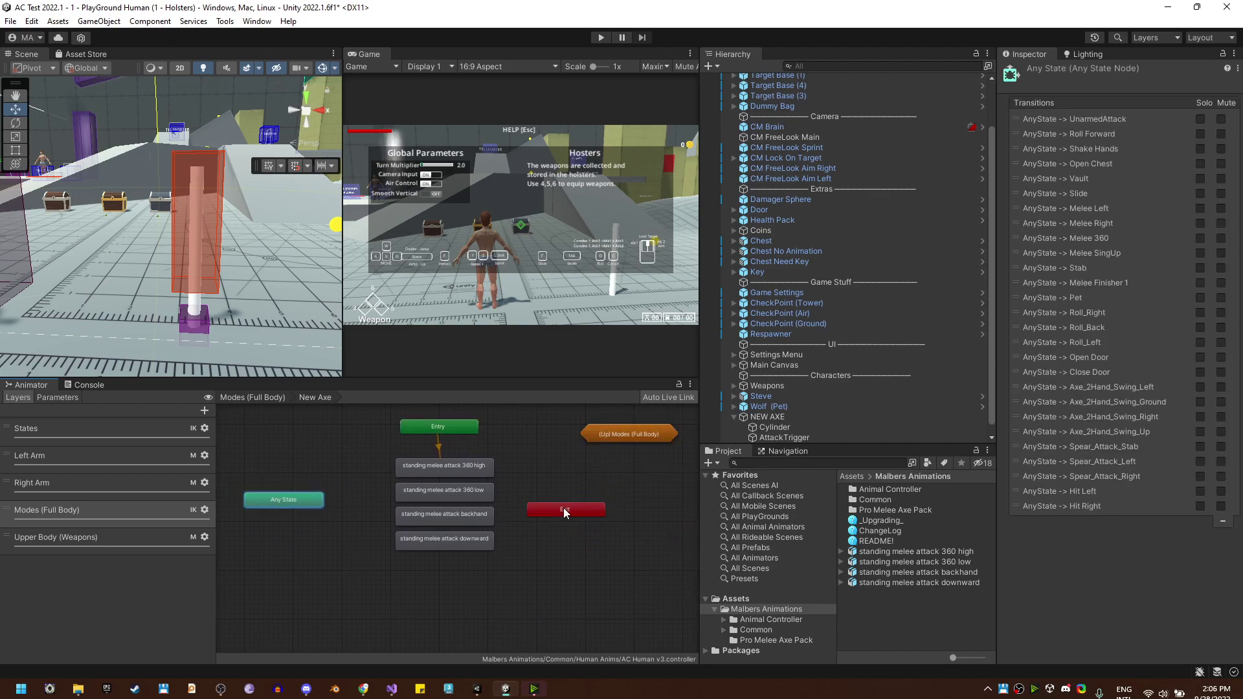
left_click_drag(562, 508, 582, 502)
left_click(539, 560)
- Inspect each attack state's settings, including the default 360 high state
left_click(422, 488)
left_click(421, 542)
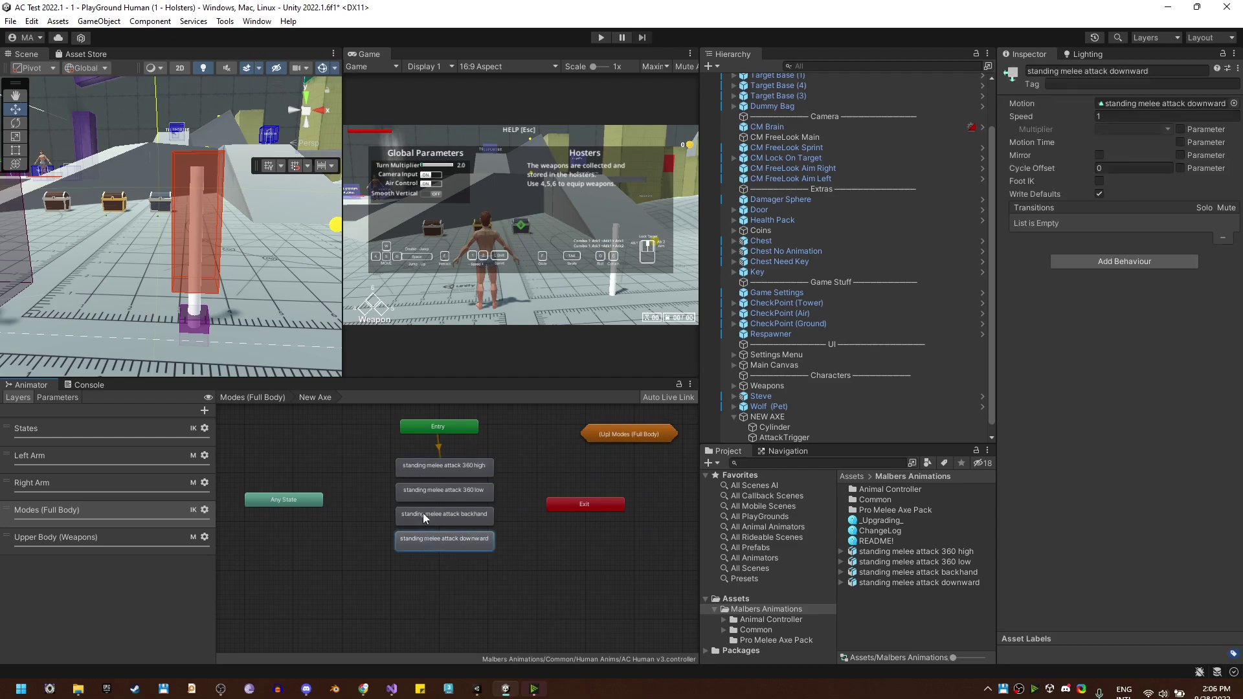
left_click(426, 468)
middle_click_drag(420, 487, 426, 454)
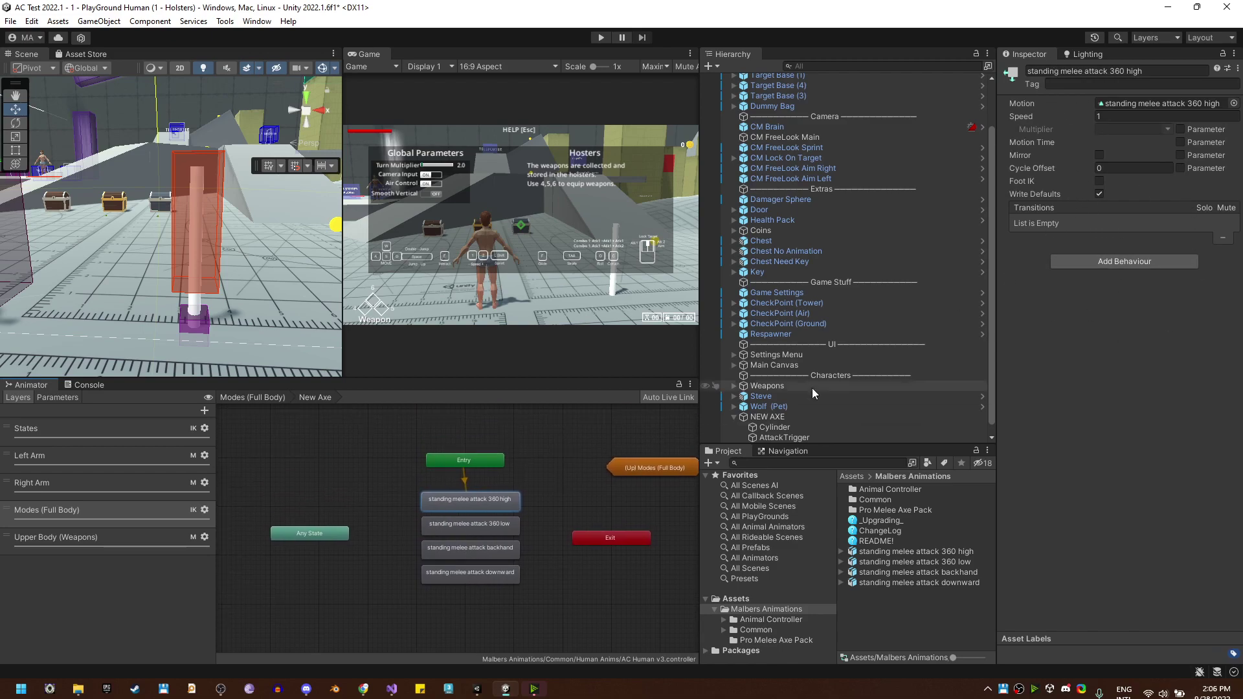
middle_click_drag(517, 564, 503, 532)
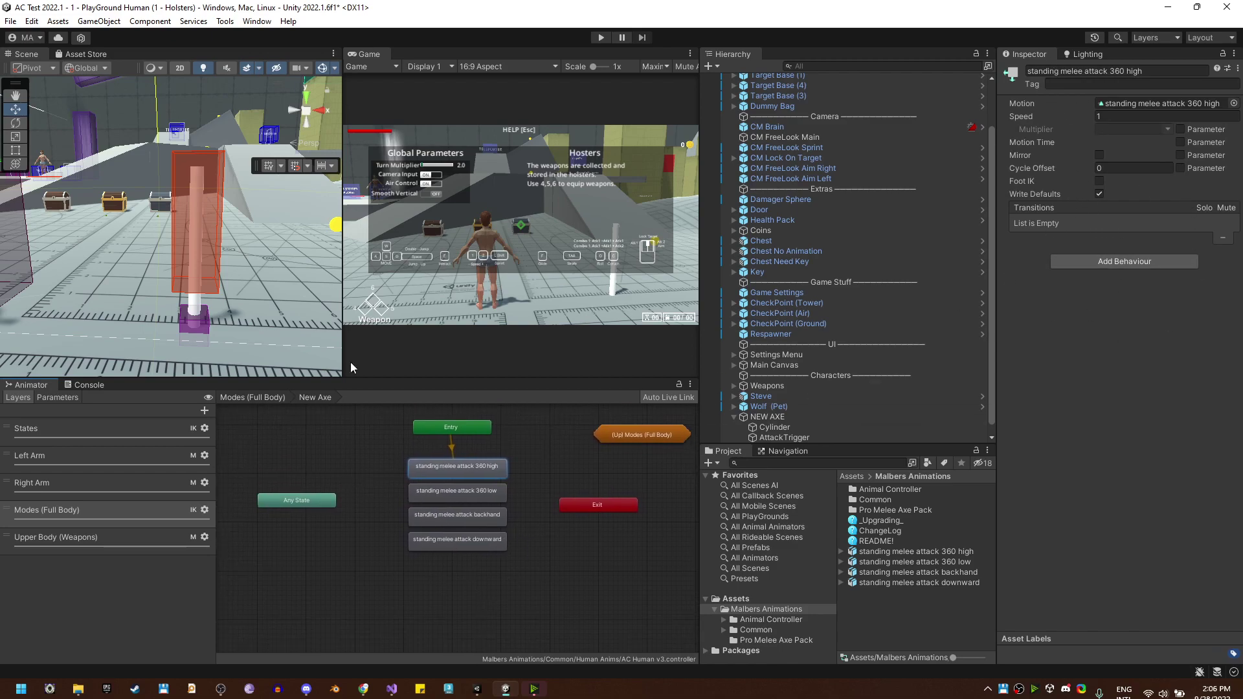
left_click(226, 21)
- Launch AC Animator Tools and select Steve as the animal
mouse_move(227, 42)
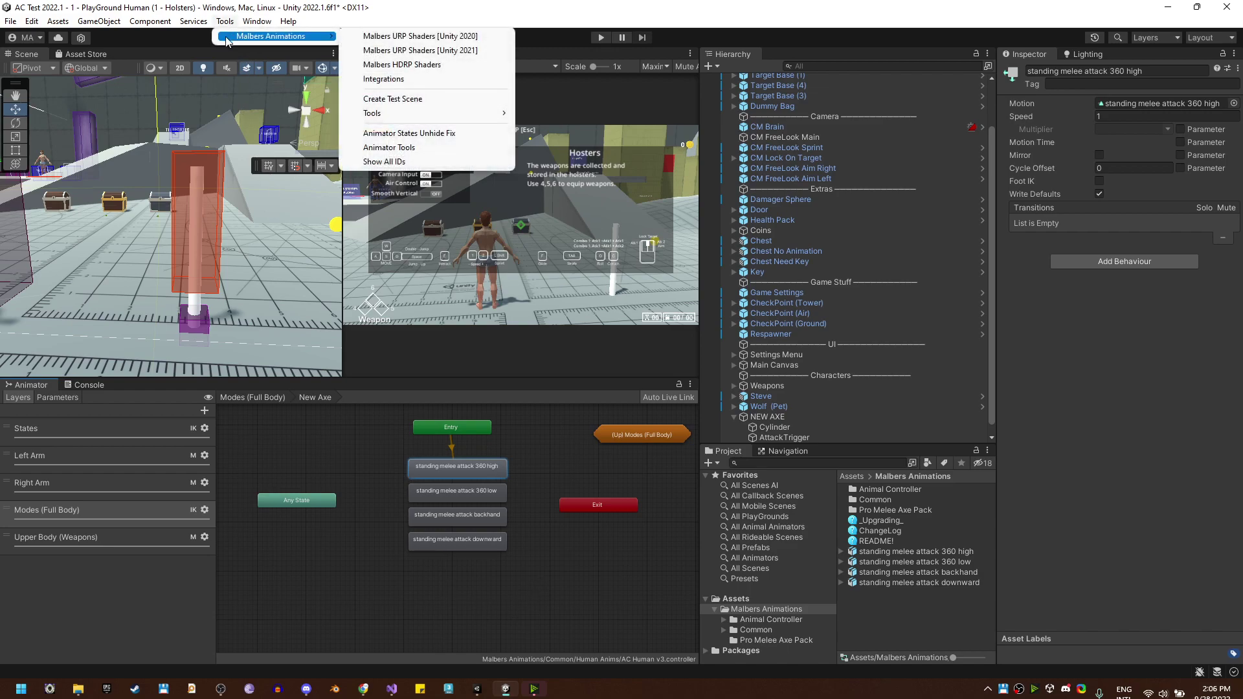
left_click(395, 150)
left_click_drag(386, 112, 490, 164)
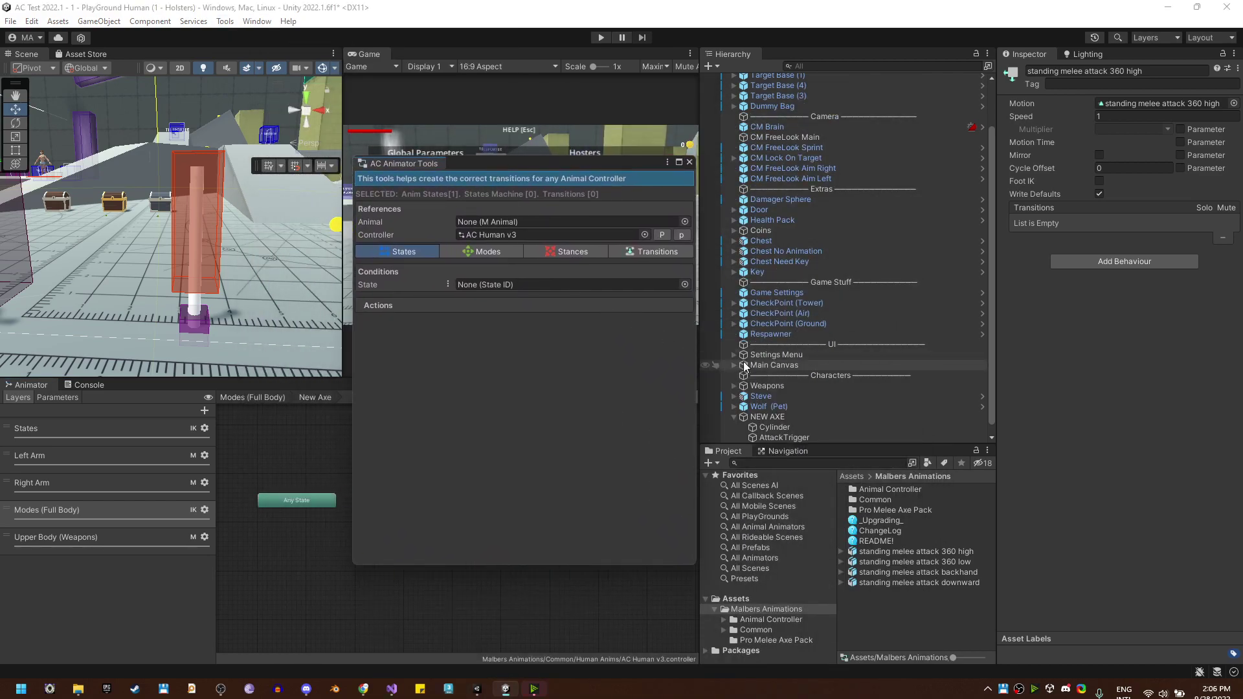
left_click(775, 395)
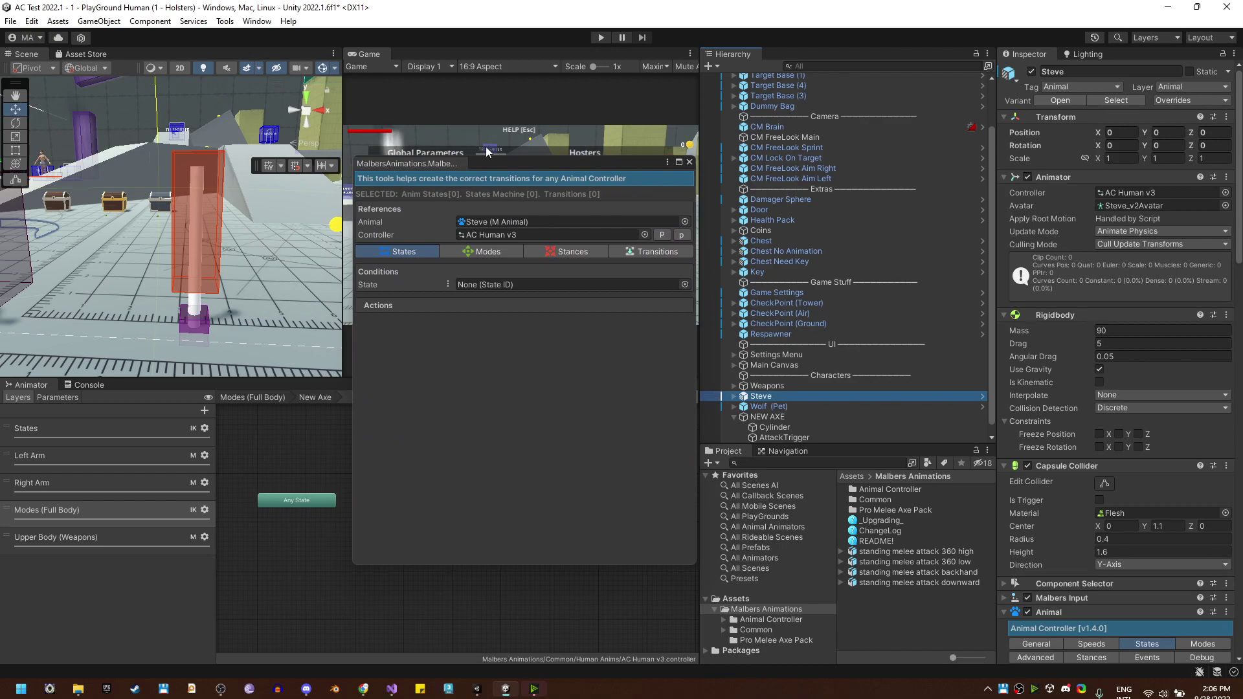
left_click_drag(511, 164, 543, 115)
- Show Steve's Modes list and move the tool window clear of the Game view
scroll(1119, 535, "down", 5)
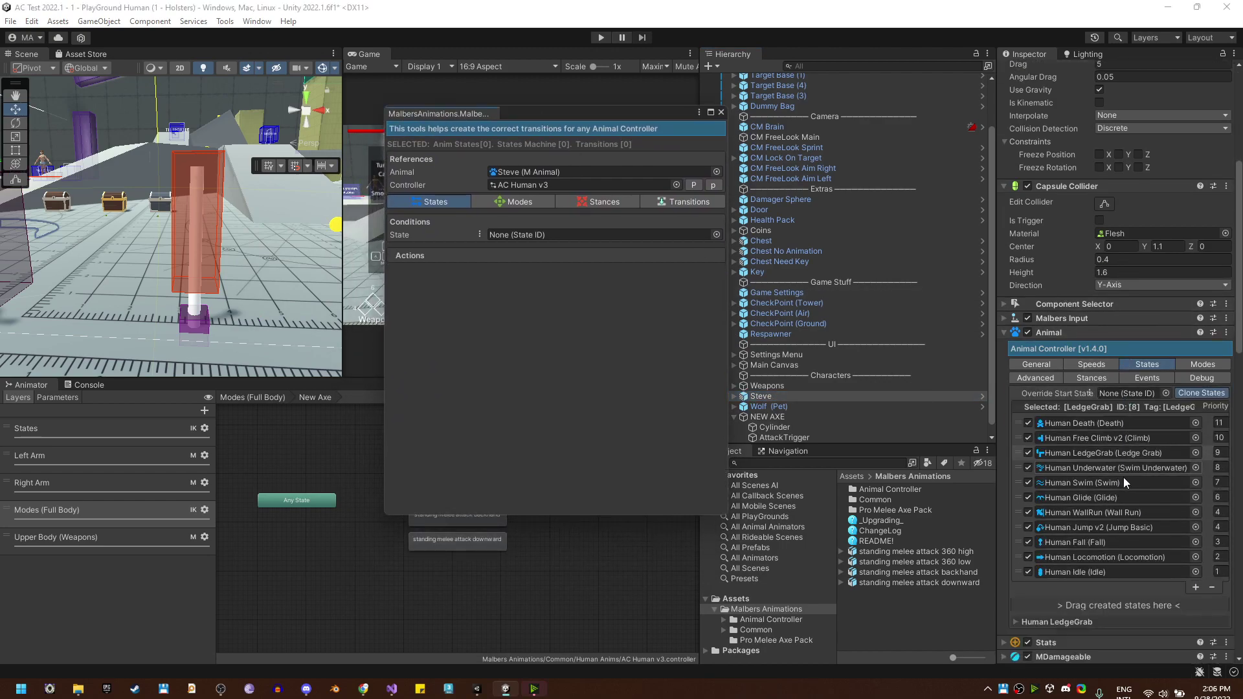
scroll(1124, 476, "down", 2)
left_click(1196, 296)
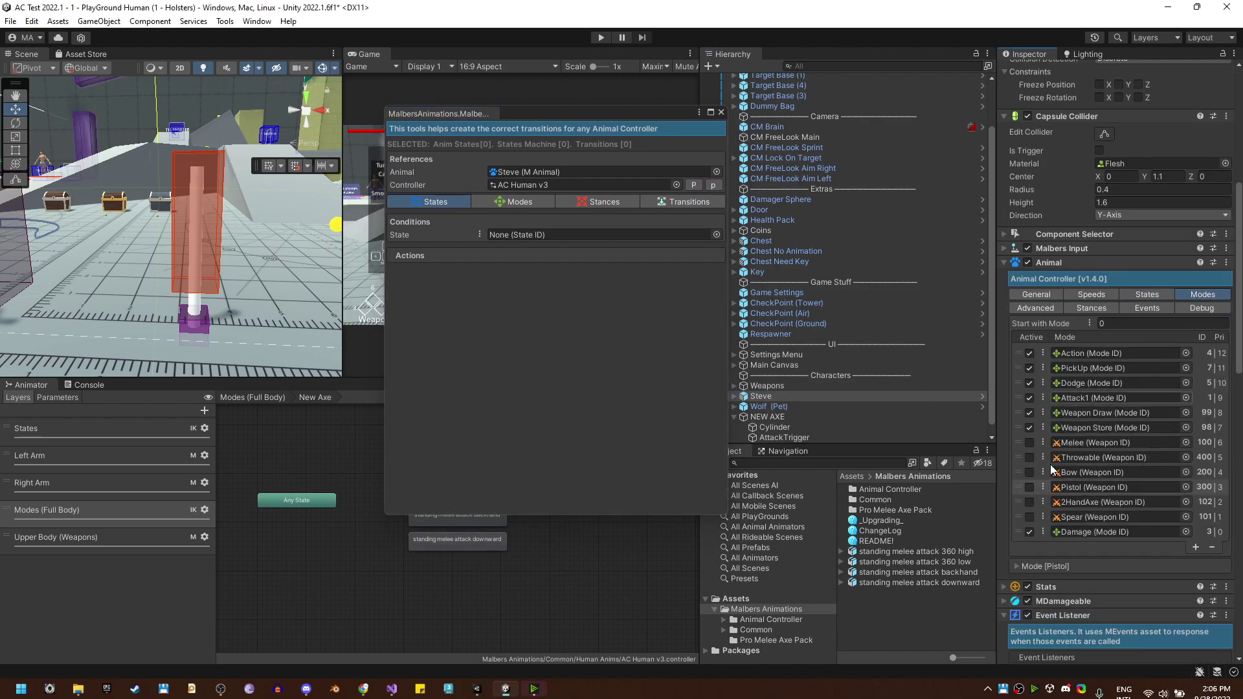
scroll(1090, 488, "down", 2)
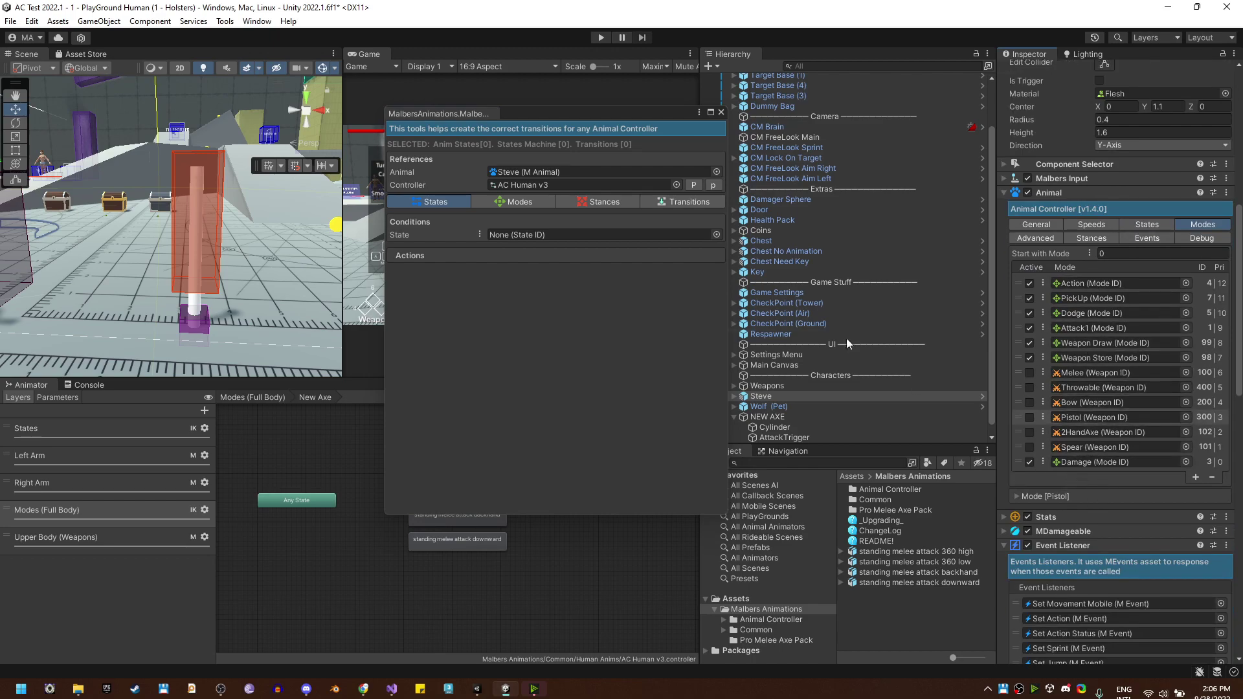
left_click_drag(597, 118, 730, 90)
middle_click_drag(398, 535, 352, 545)
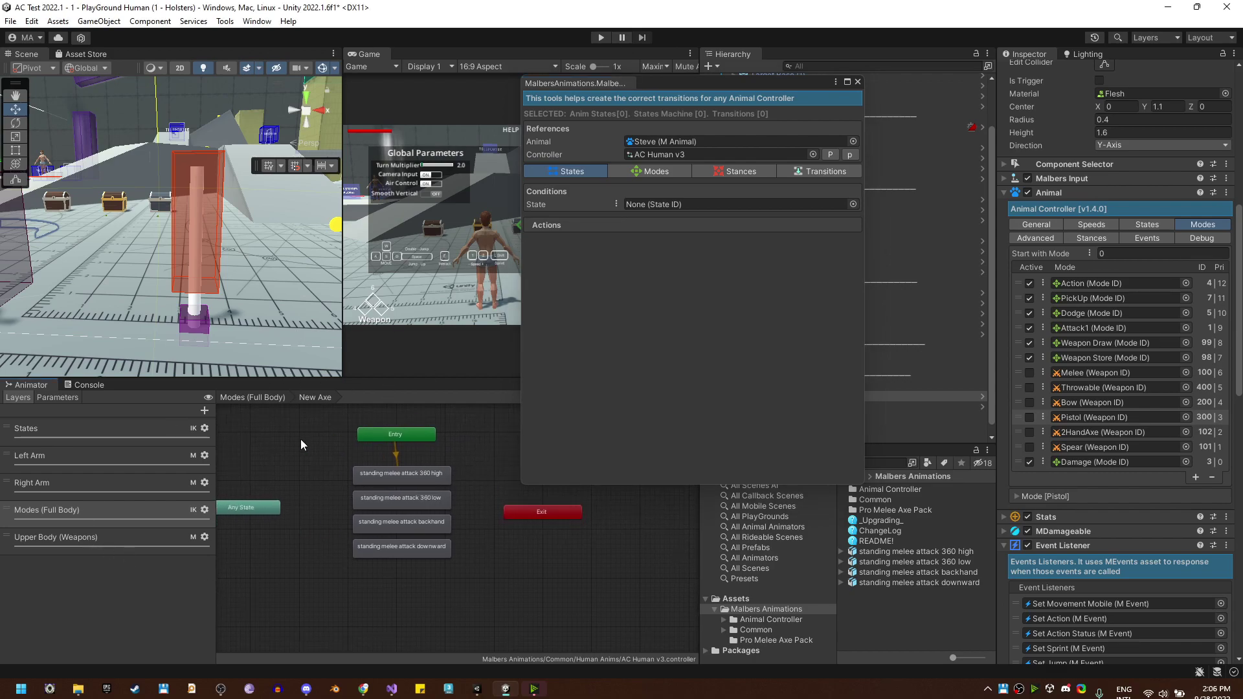
mouse_move(398, 495)
middle_mouse_down()
mouse_move(397, 456)
mouse_move(389, 487)
middle_mouse_up()
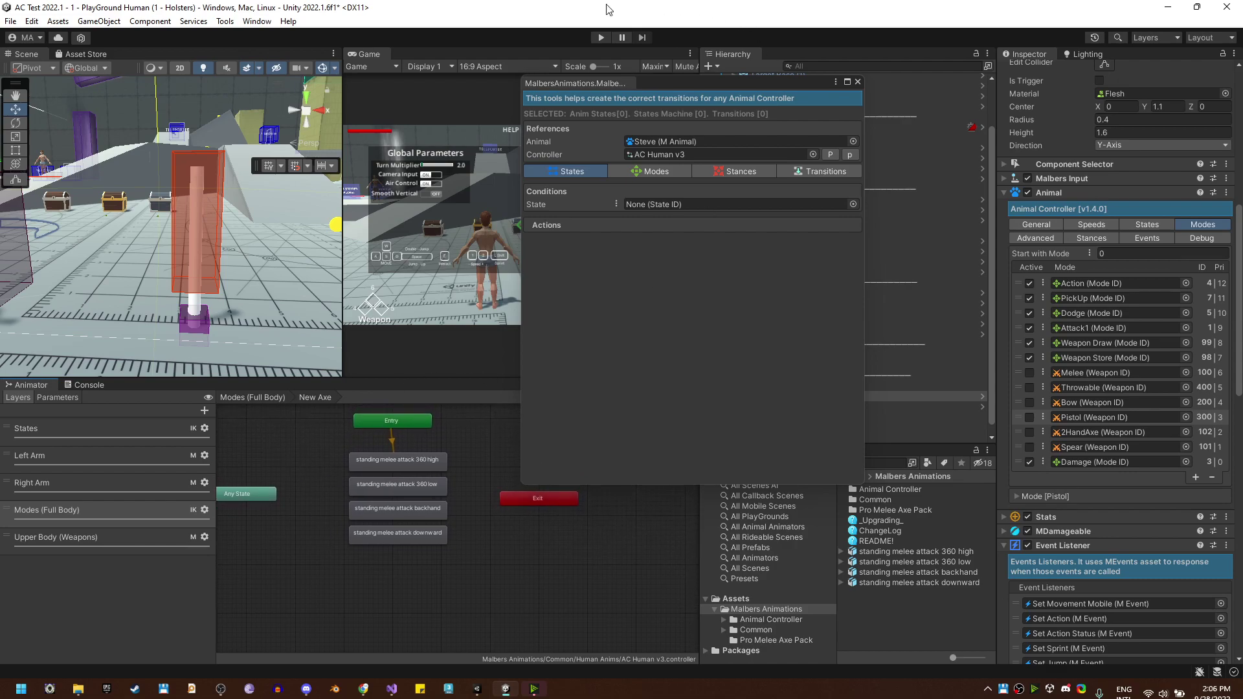
- Set the tool to Modes with Weapon > [103] New Axe, and select the four attack states
left_click(666, 172)
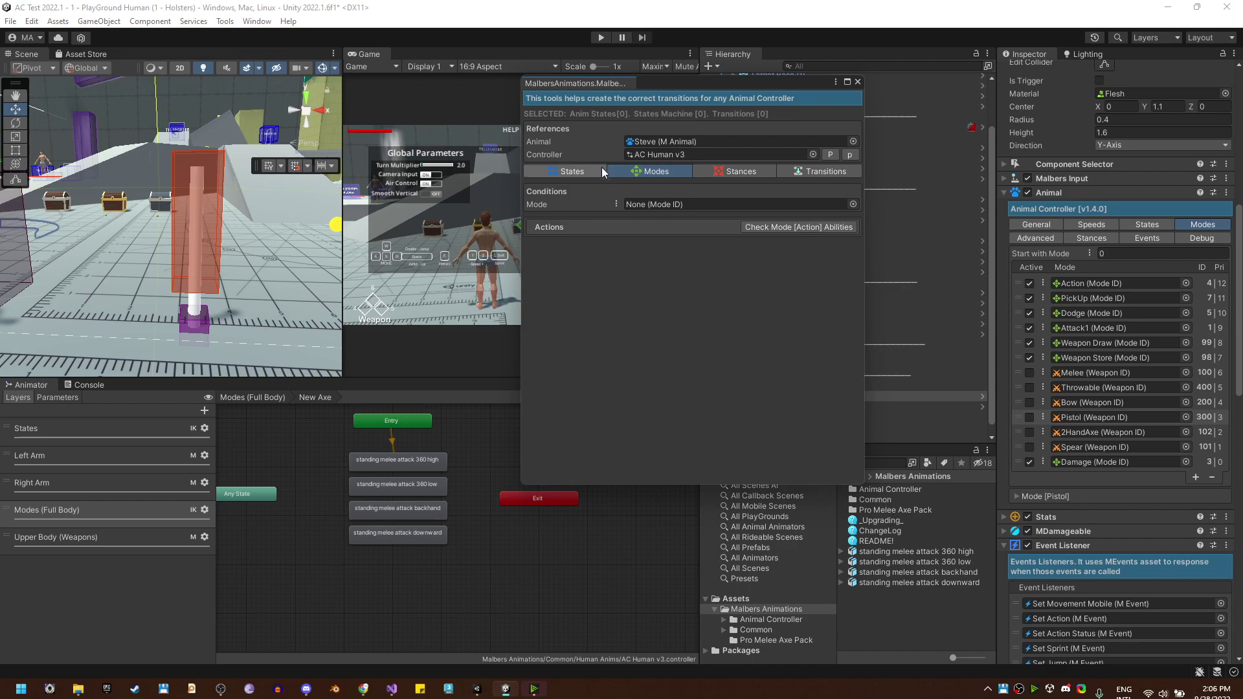
left_click(628, 204)
mouse_move(653, 382)
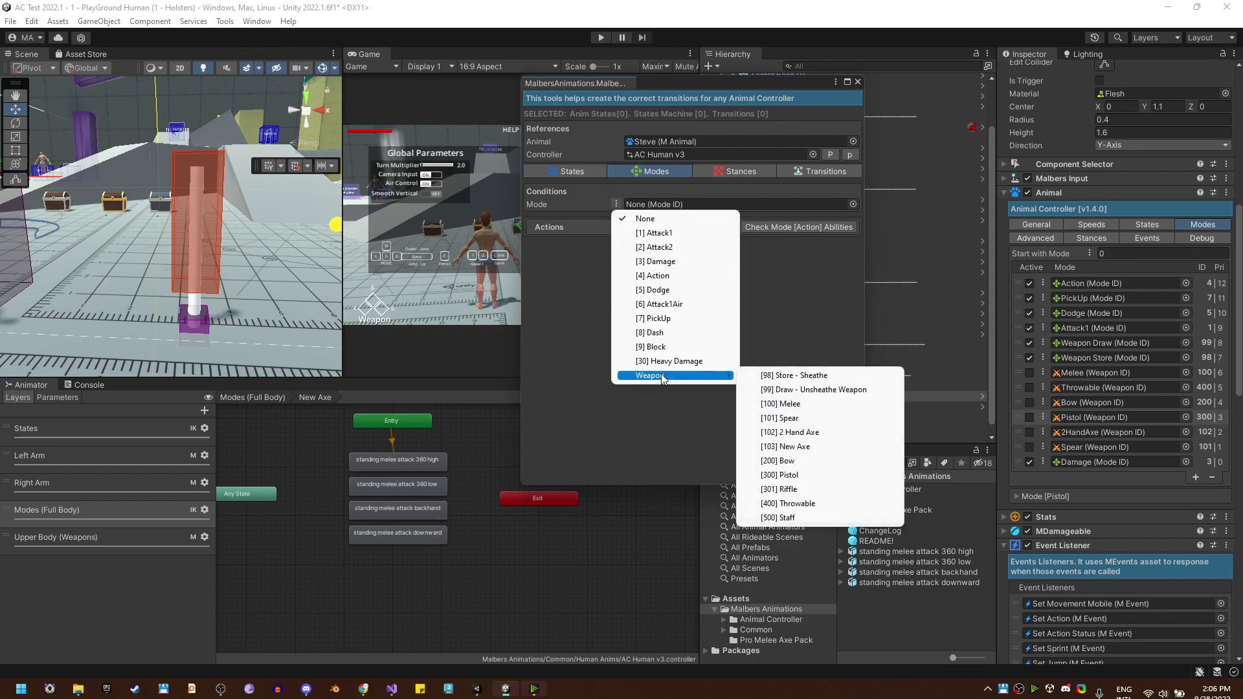
left_click(768, 448)
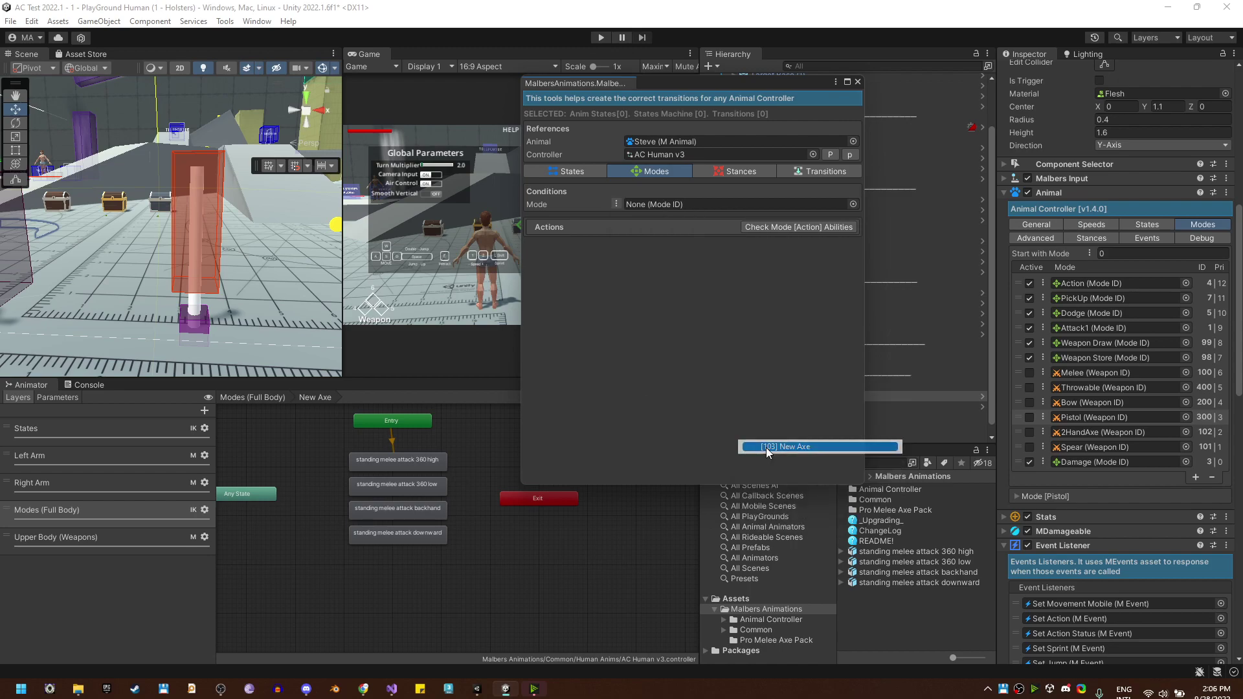
left_click_drag(321, 456, 364, 553)
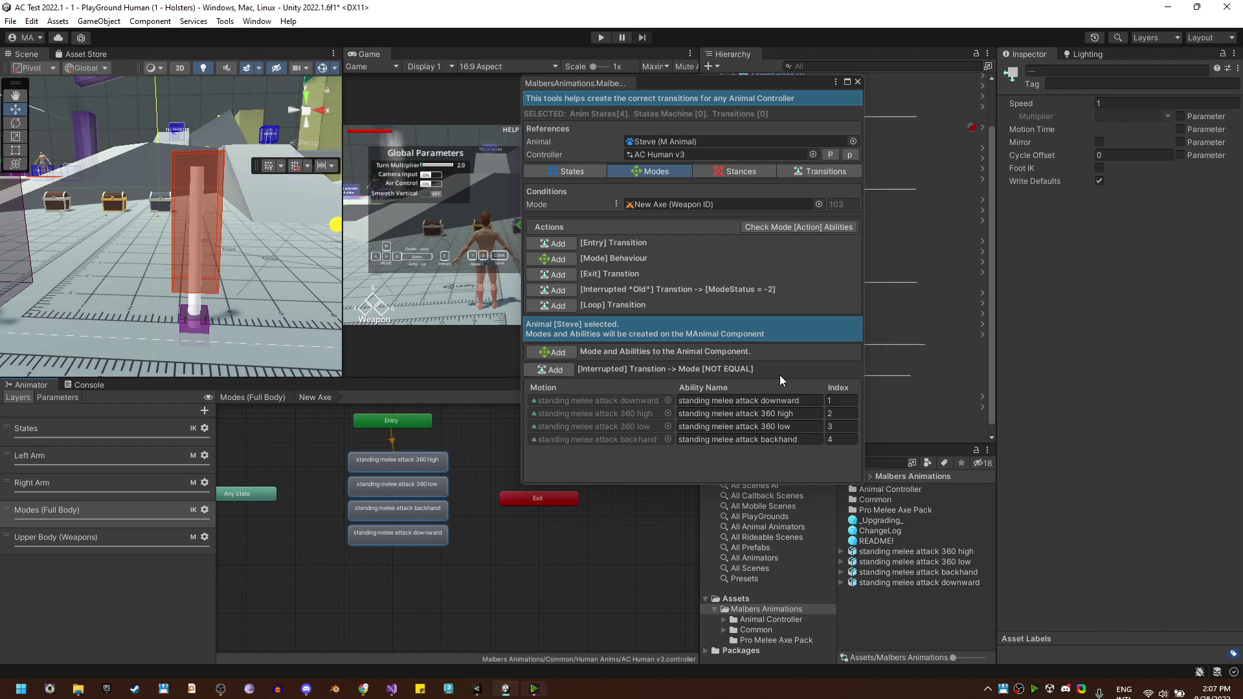
- With the four attack states reselected, add the Entry transition, Mode behaviour and Exit transition
left_click(535, 568)
left_click_drag(418, 439, 373, 565)
left_click(549, 246)
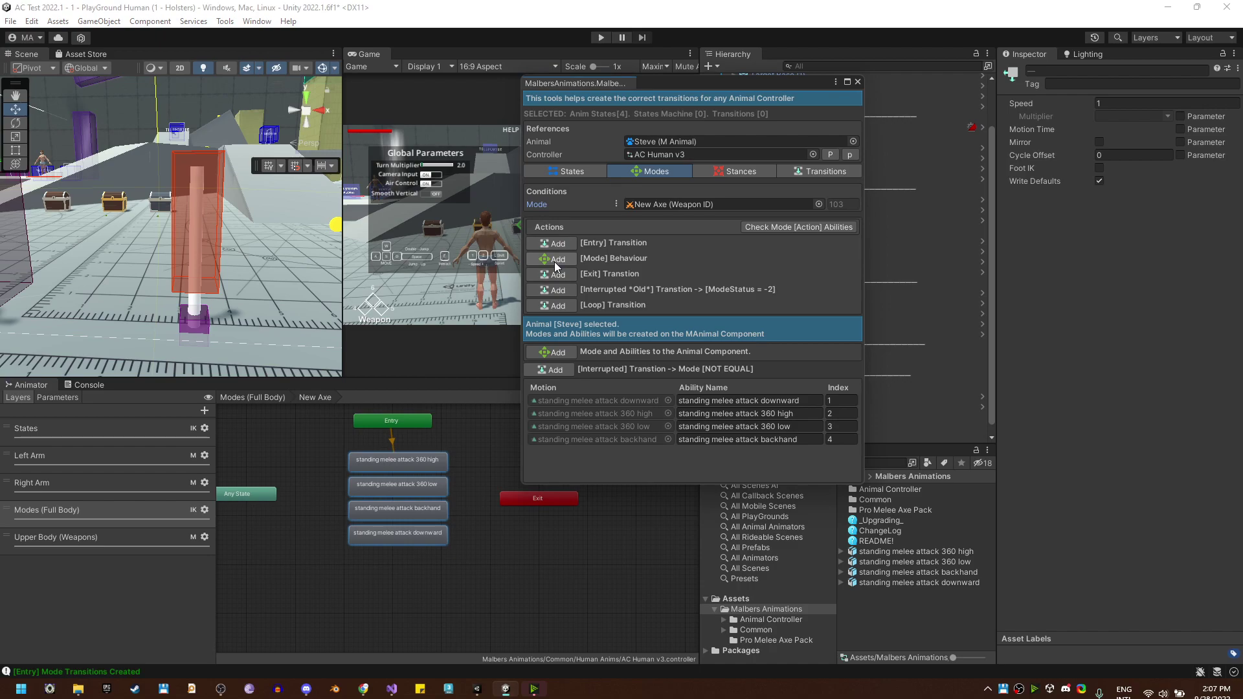
left_click(554, 262)
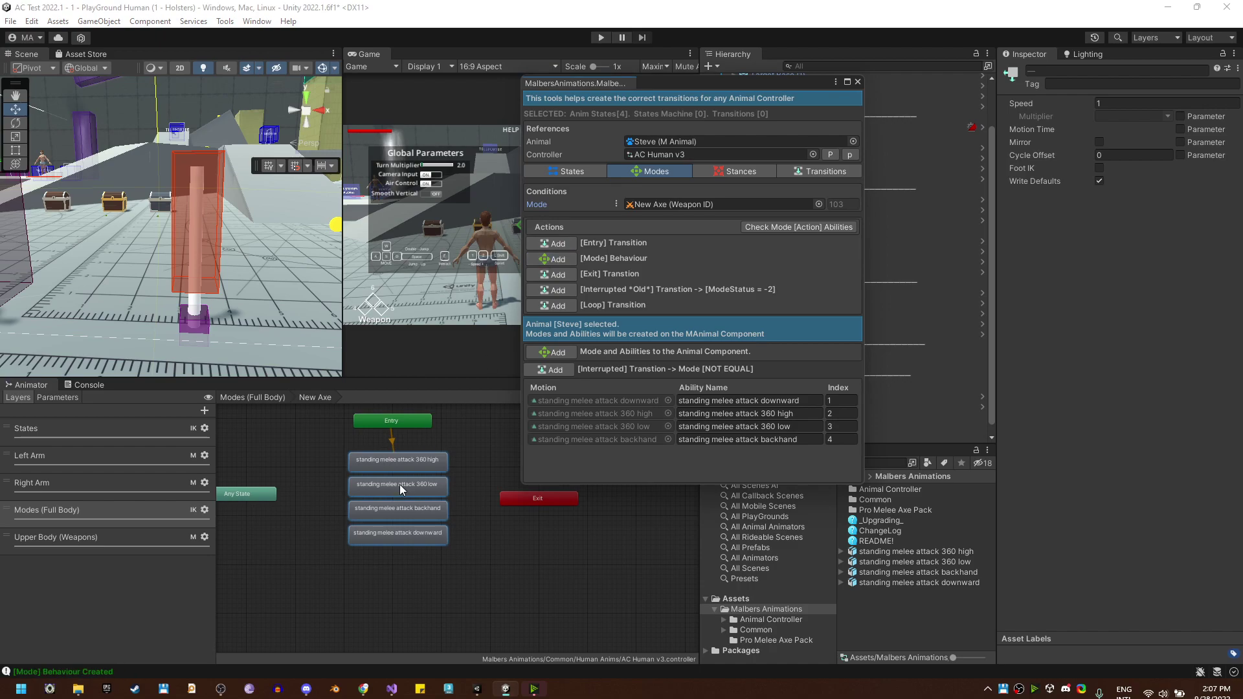
left_click(565, 276)
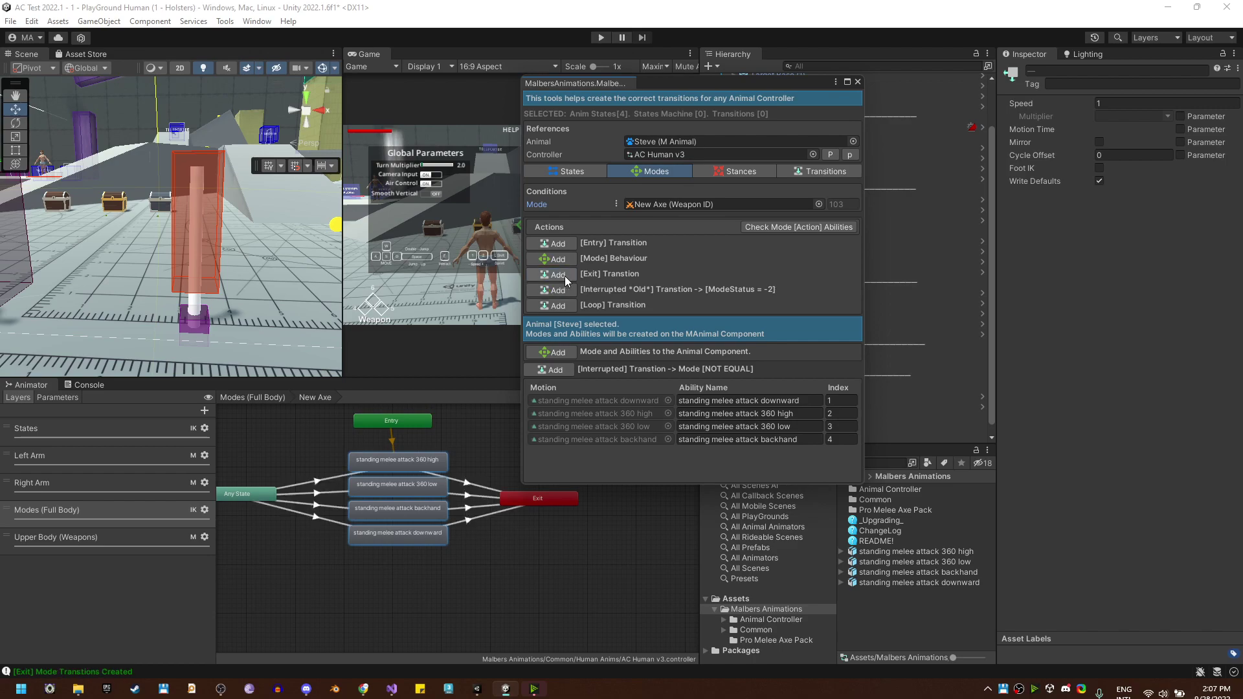